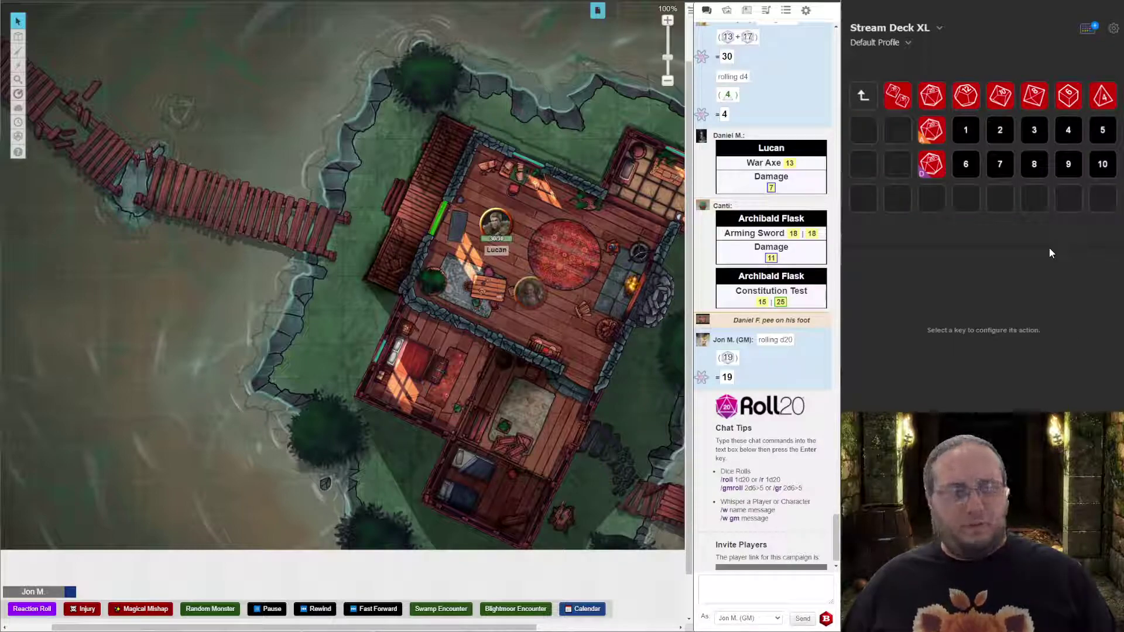
Examine the Super Macro commands assigned to the d100 and d20 dice keys
click(895, 95)
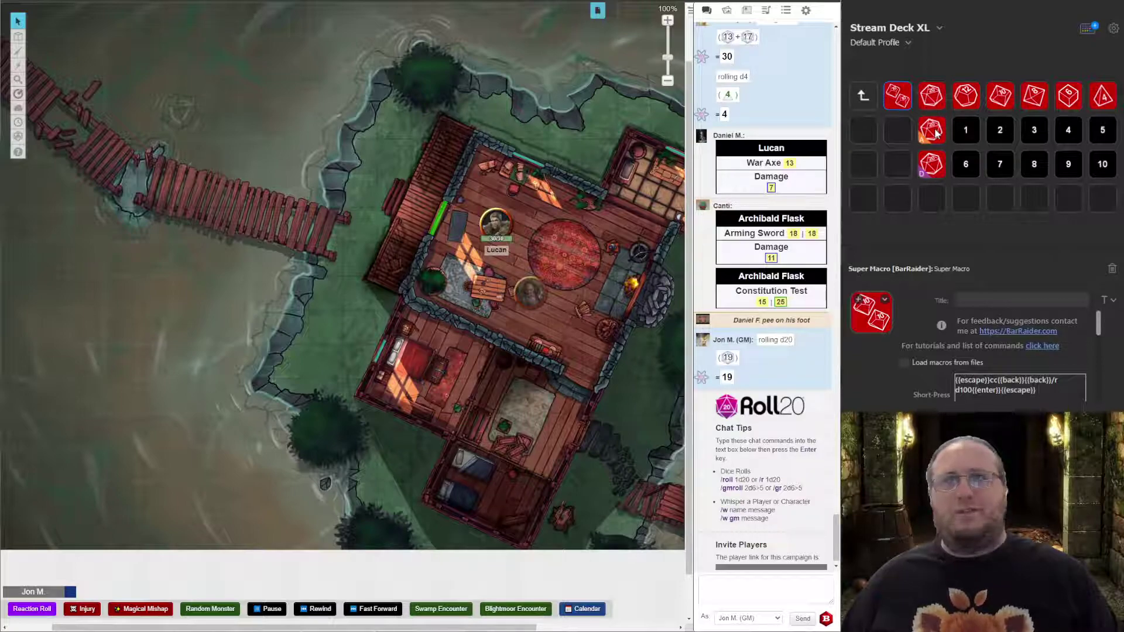
click(929, 165)
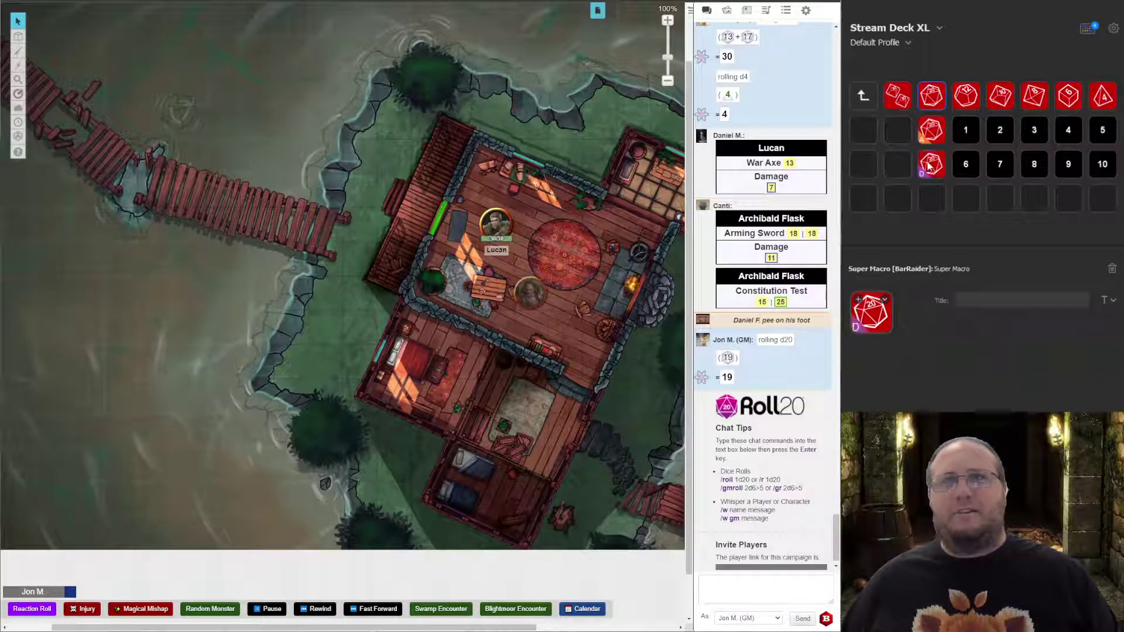
click(932, 132)
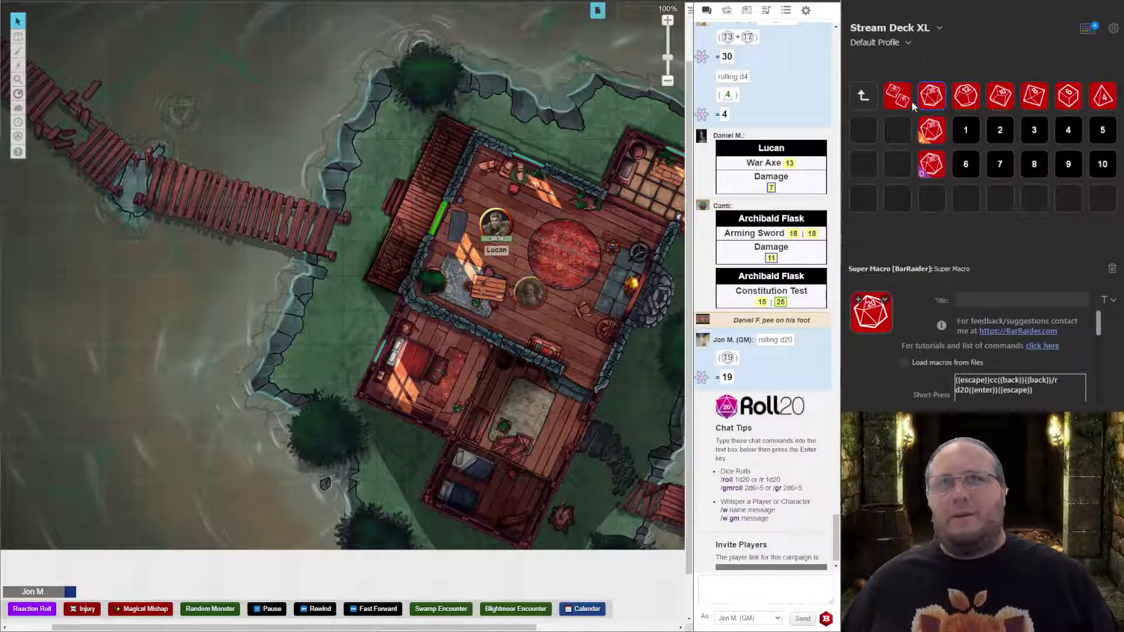
drag(1031, 391, 937, 370)
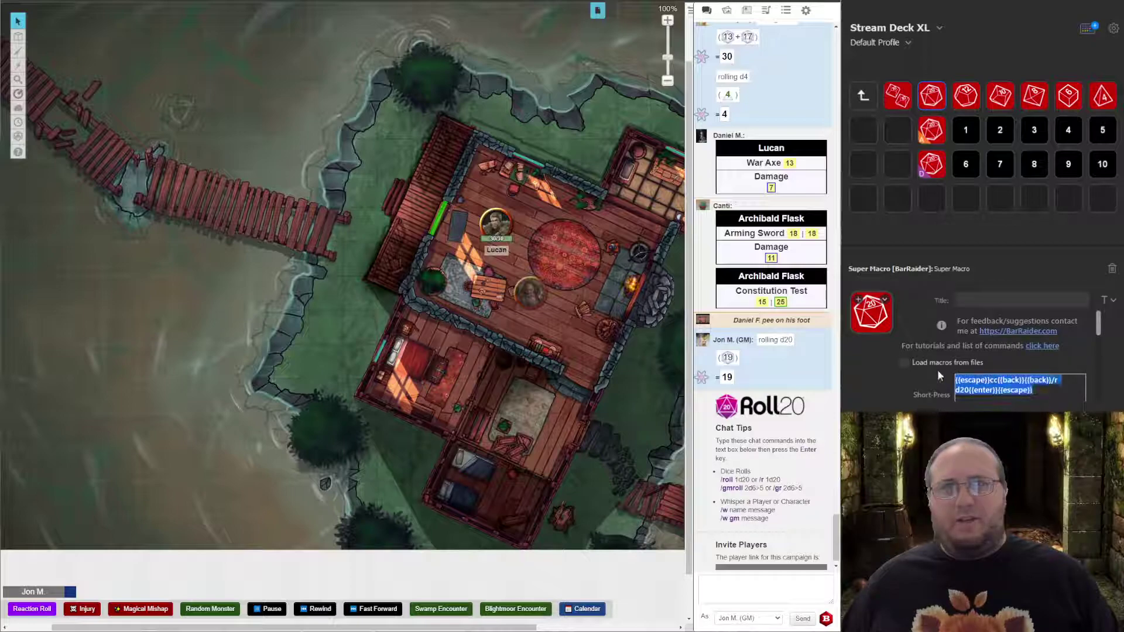
click(1048, 389)
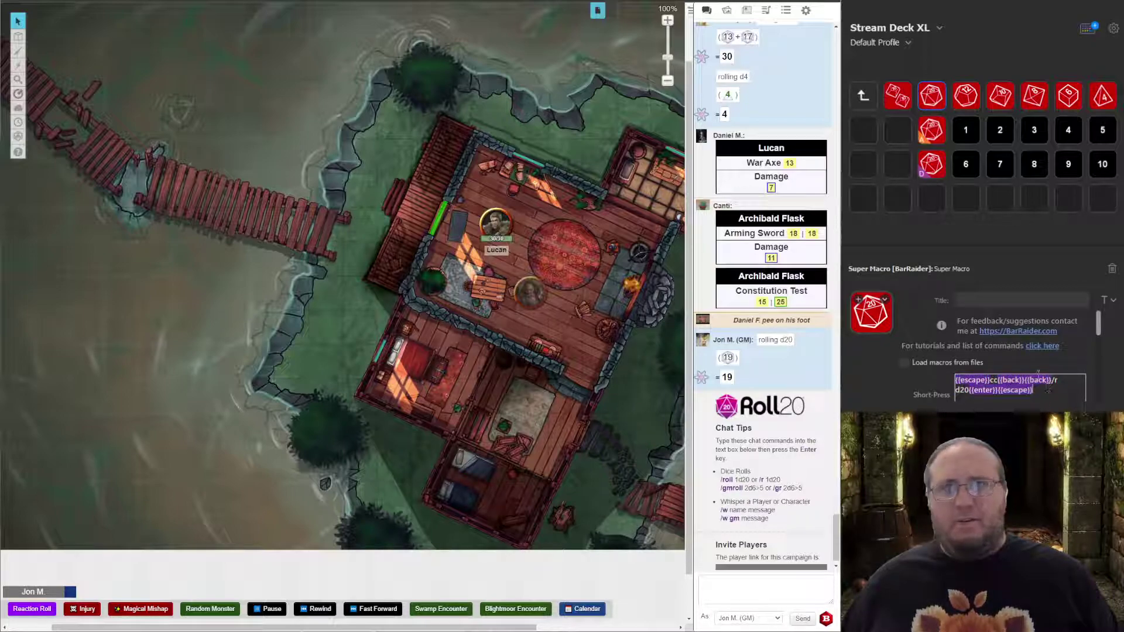
scroll(927, 366, down, 1)
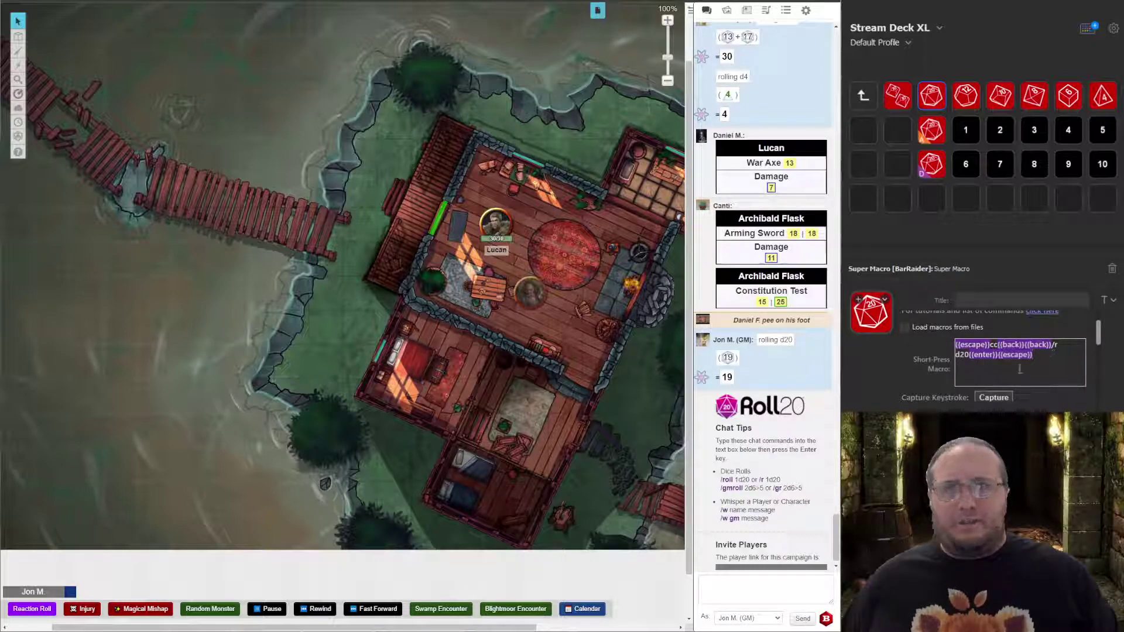
scroll(1019, 369, up, 1)
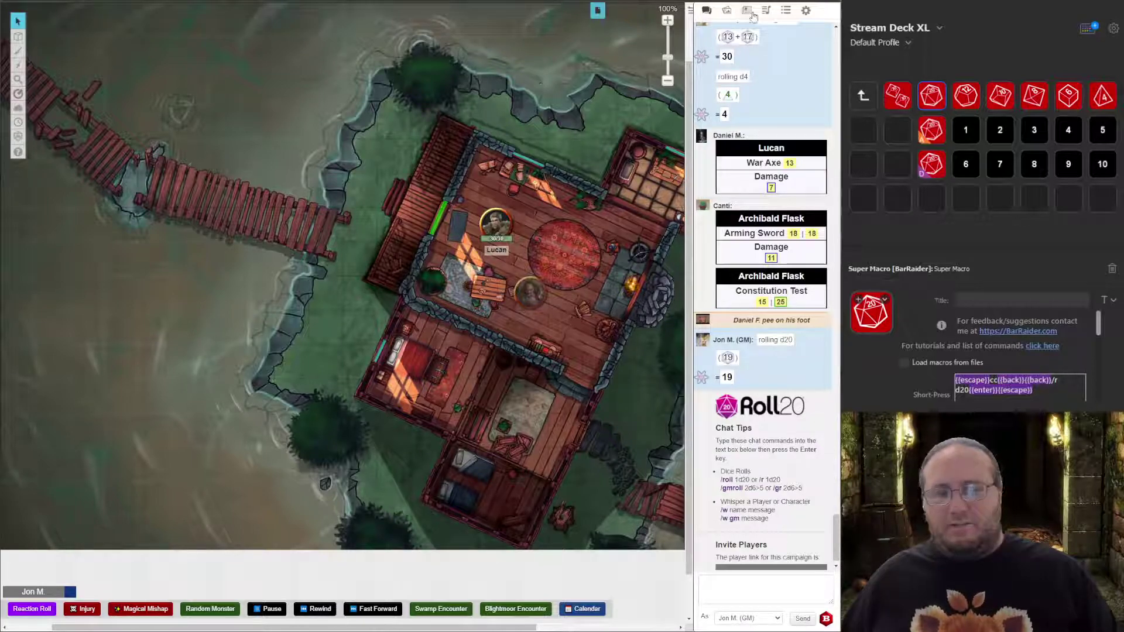
Check the advanced keyboard shortcuts option in the game settings, and return to the chat message box
click(805, 11)
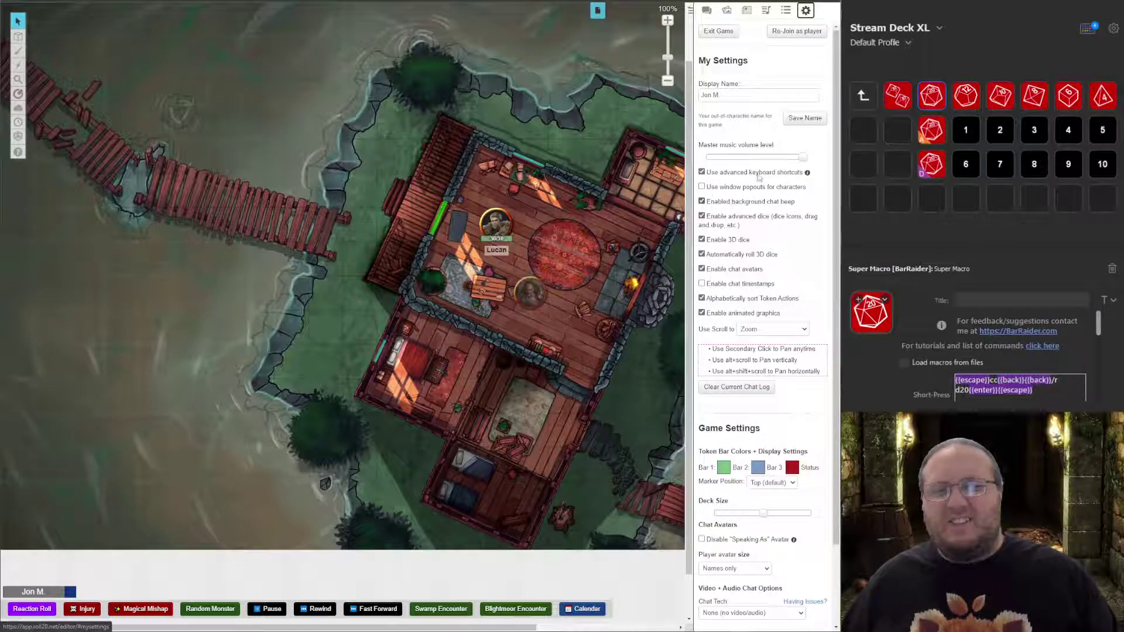
click(708, 12)
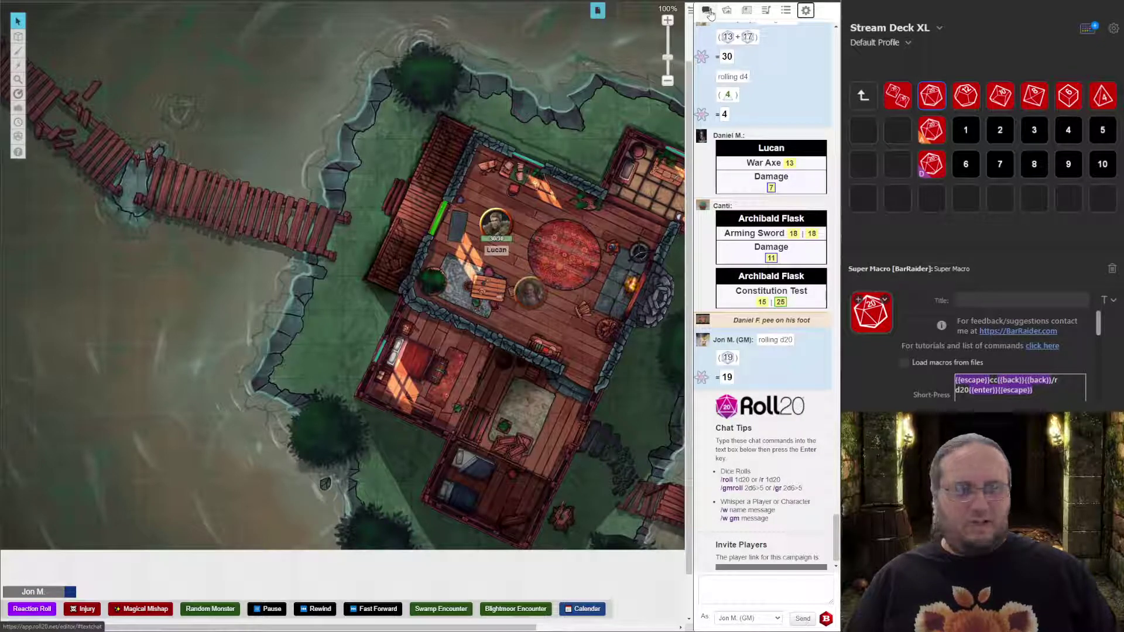
key(c)
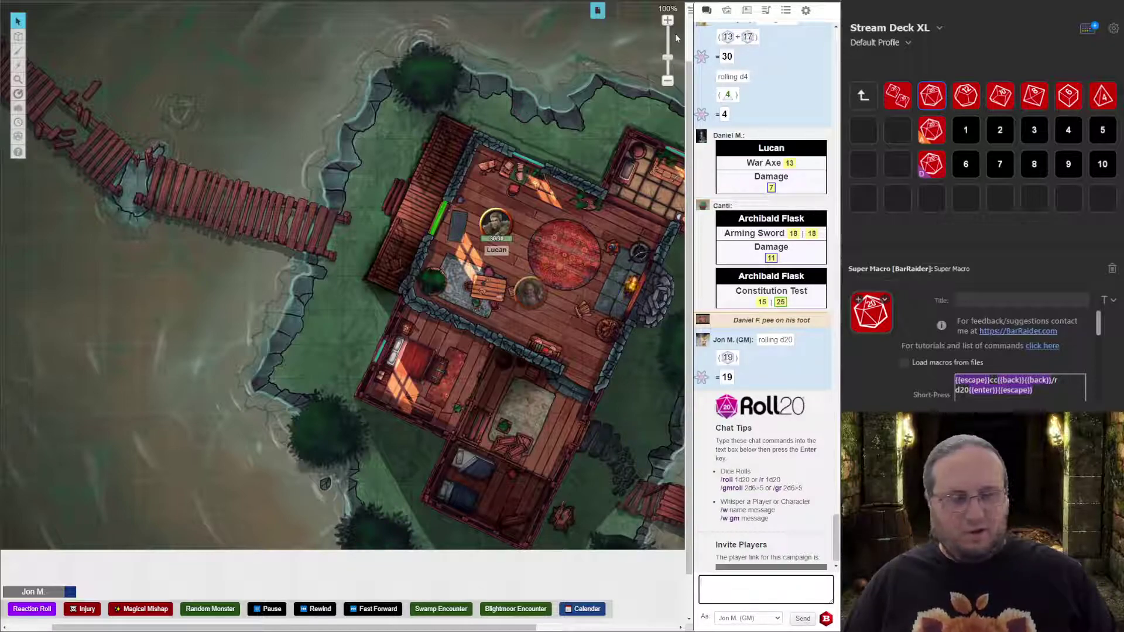
key(Escape)
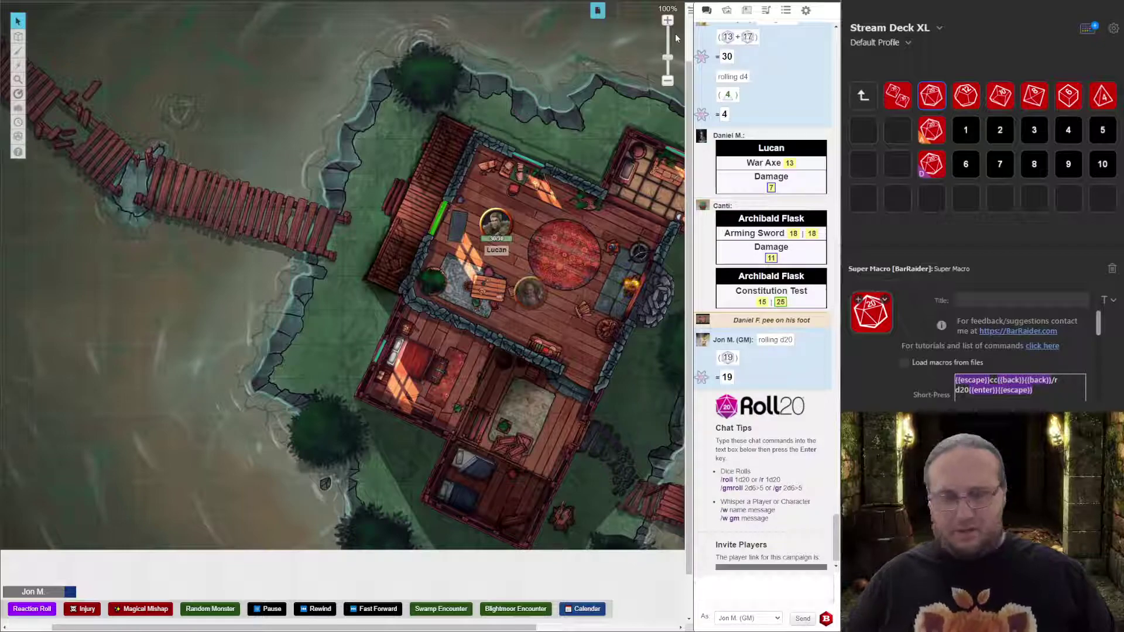
key(c)
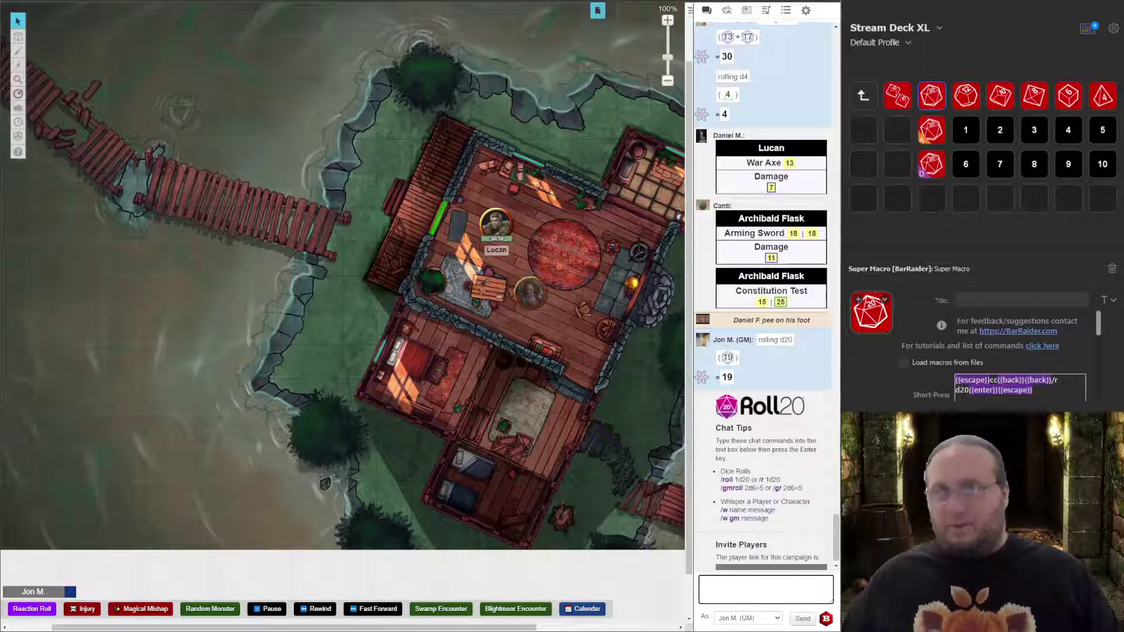
Roll a d20 in the chat while Lucan's token is selected and the journal is open
click(498, 220)
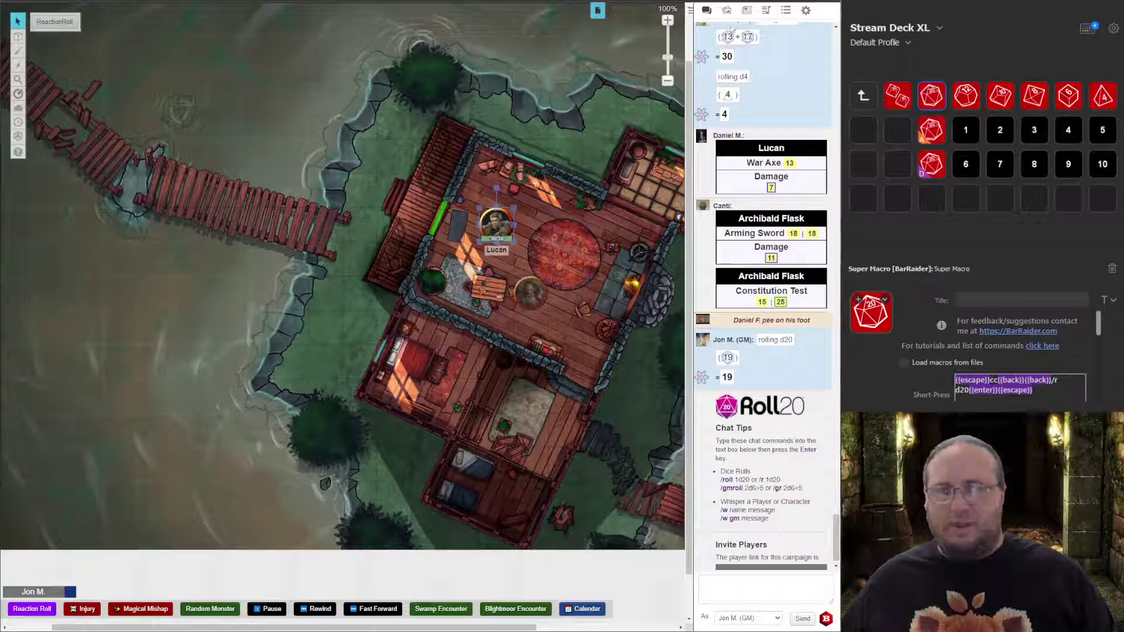
click(746, 10)
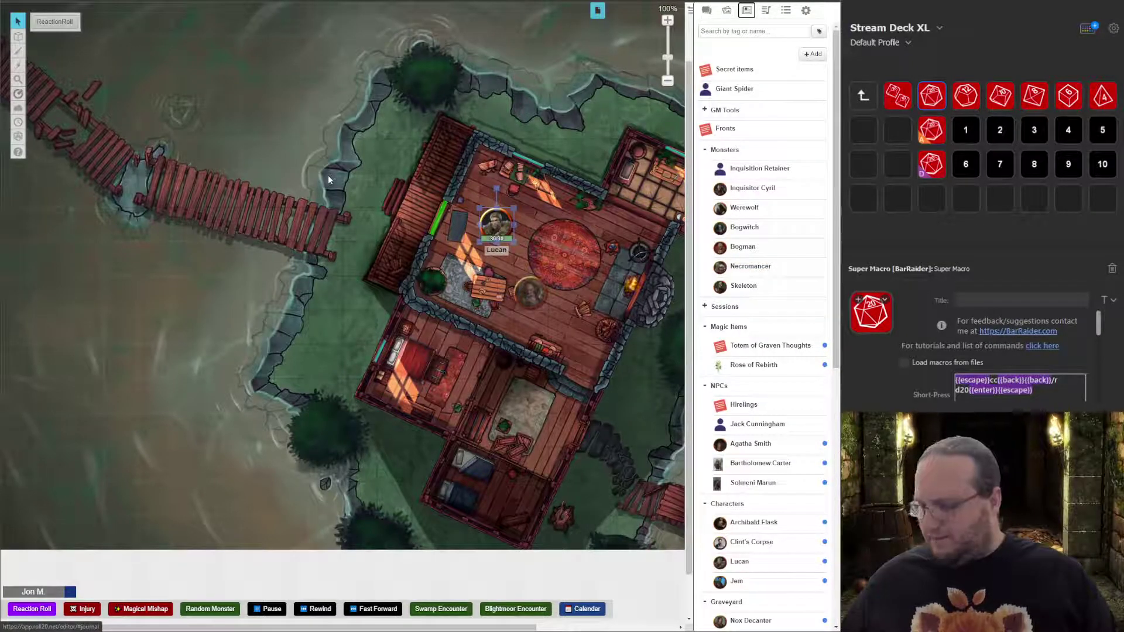
key(Escape)
text(cc)
key(BackSpace)
key(BackSpace)
text(/r d20)
key(Return)
key(Escape)
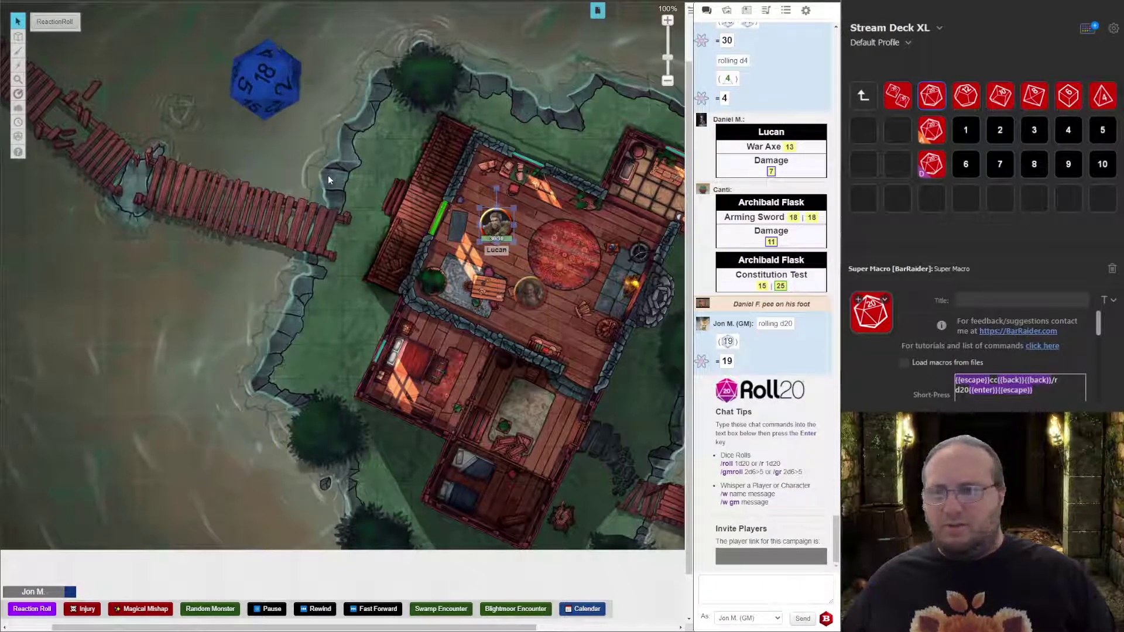
key(Escape)
text(cc)
key(BackSpace)
key(BackSpace)
text(/r d20)
key(Return)
key(Escape)
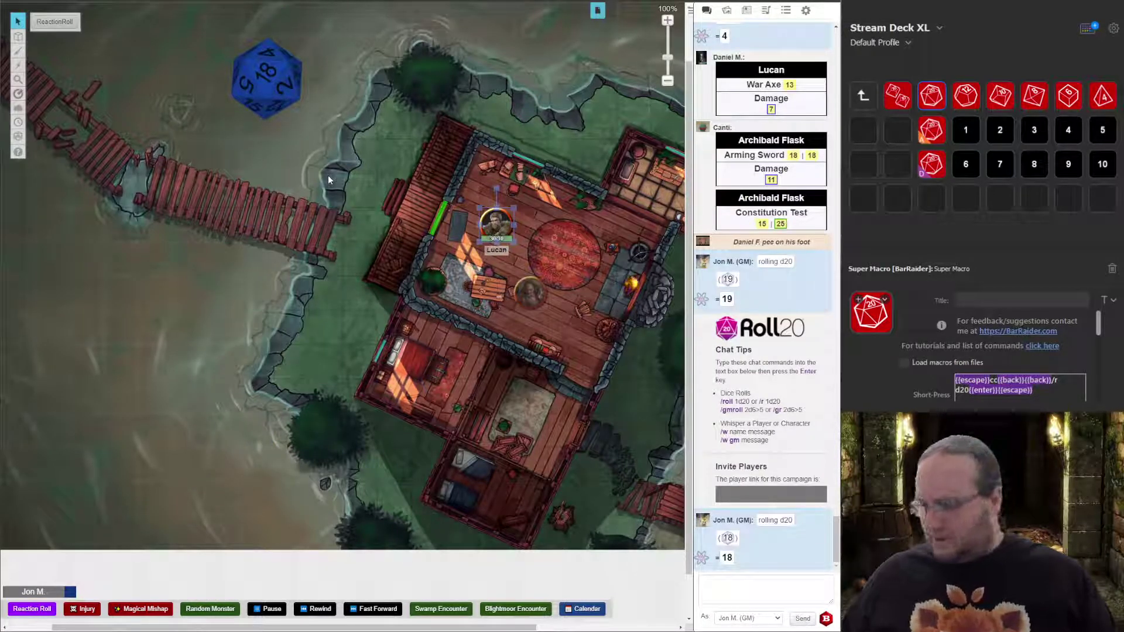
Roll two d20s with advantage in the chat using 2d20kh1
key(Escape)
text(cc)
key(BackSpace)
key(BackSpace)
text(/r 2d20kh1)
key(Return)
key(Escape)
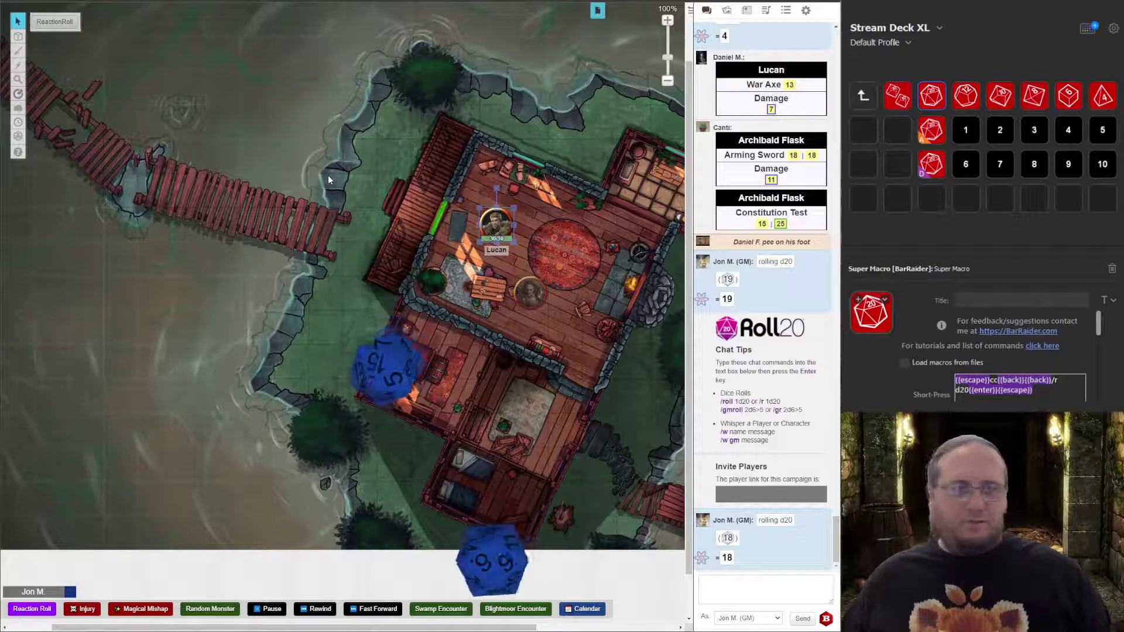
Roll two d20s with disadvantage in the chat using 2d20kl1
text(/r 2)
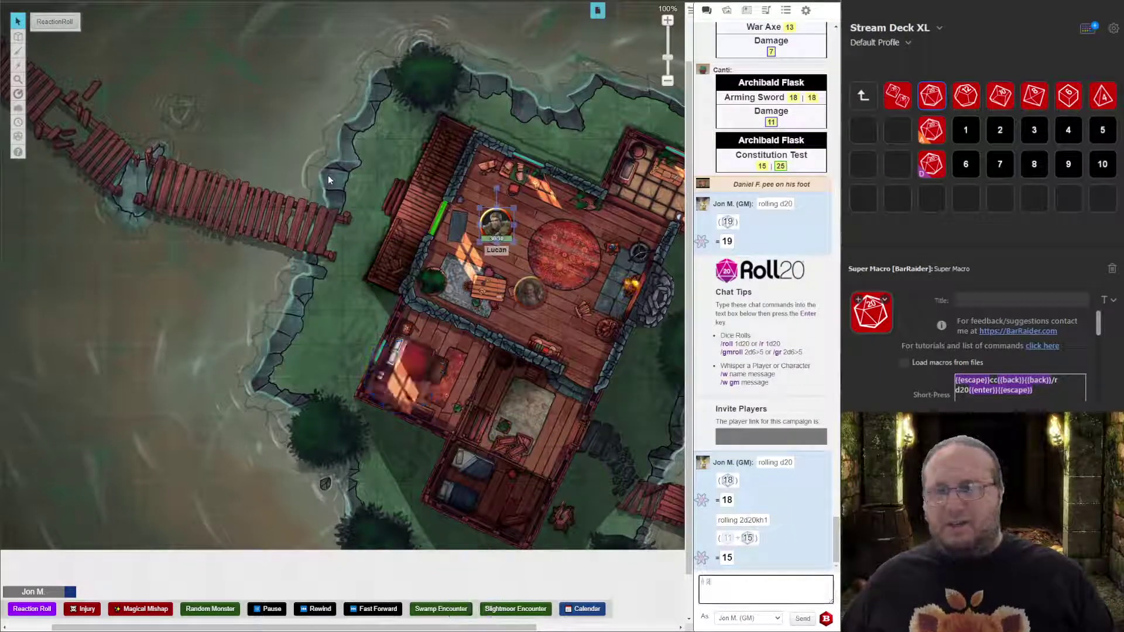
text(d20kl1)
key(Return)
key(Escape)
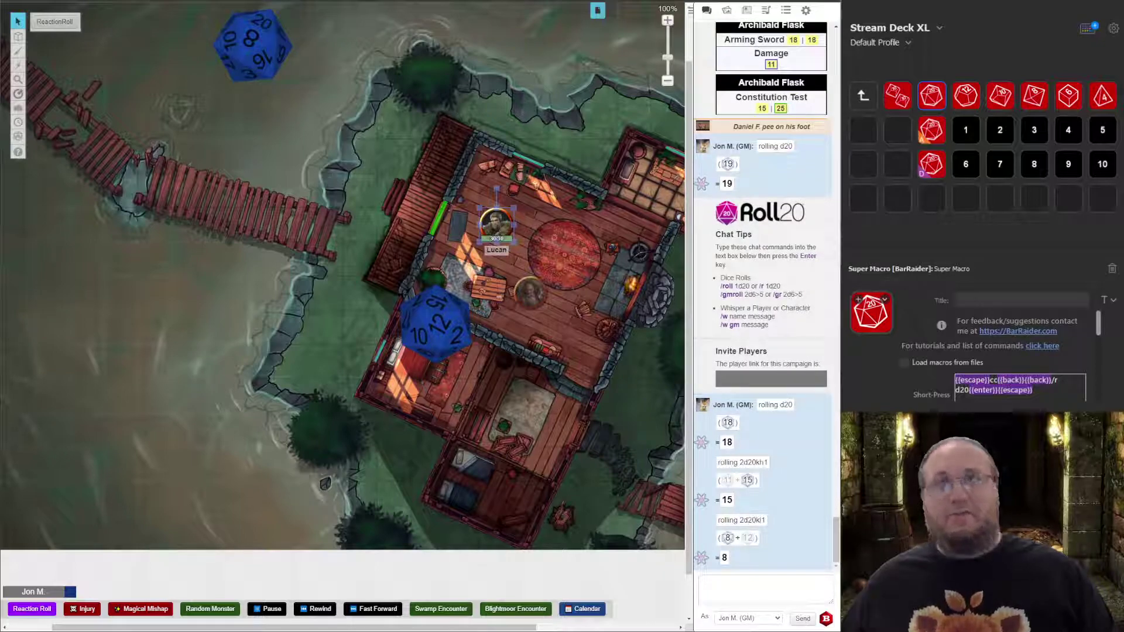
Examine the macro commands on the advantage, disadvantage and d100 dice keys
click(930, 130)
scroll(920, 335, down, 1)
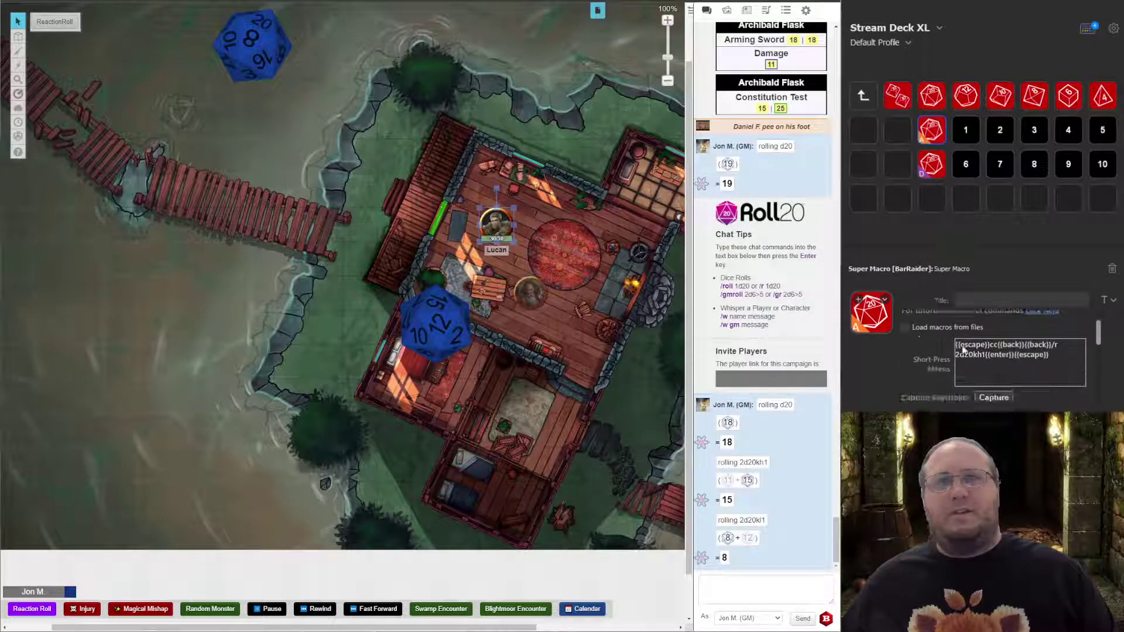
click(934, 174)
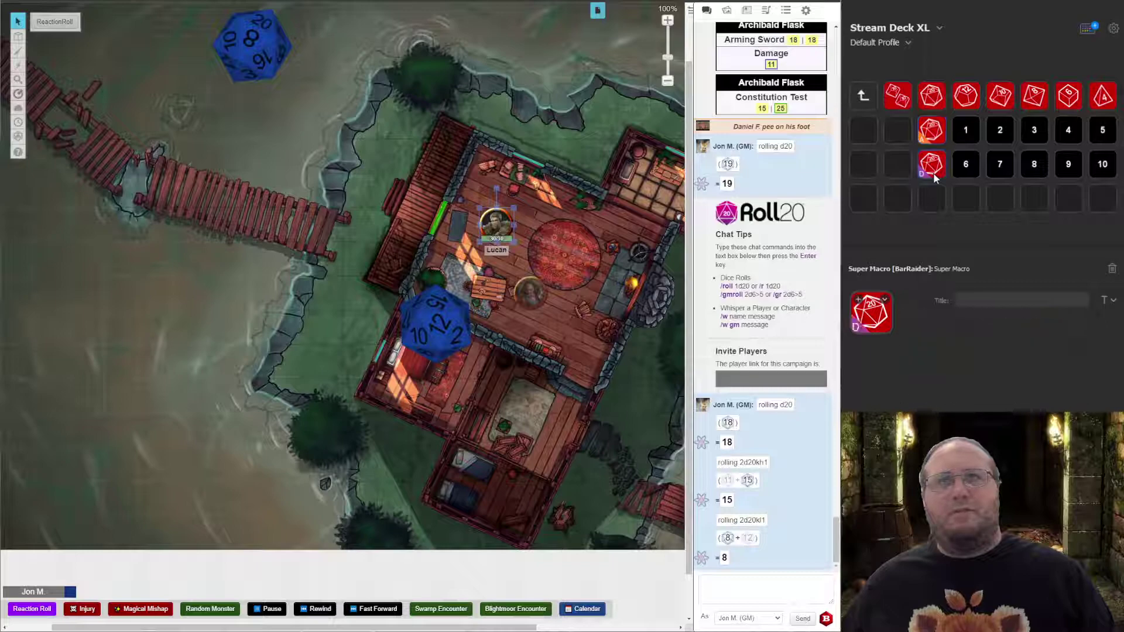
scroll(950, 351, down, 1)
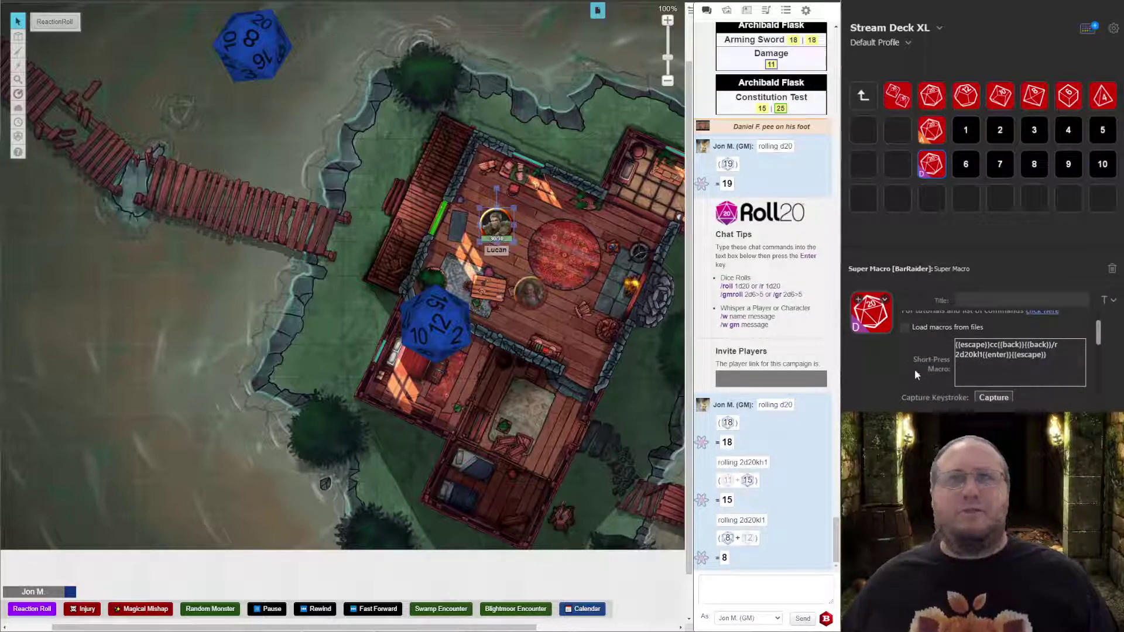
scroll(890, 345, up, 1)
click(901, 105)
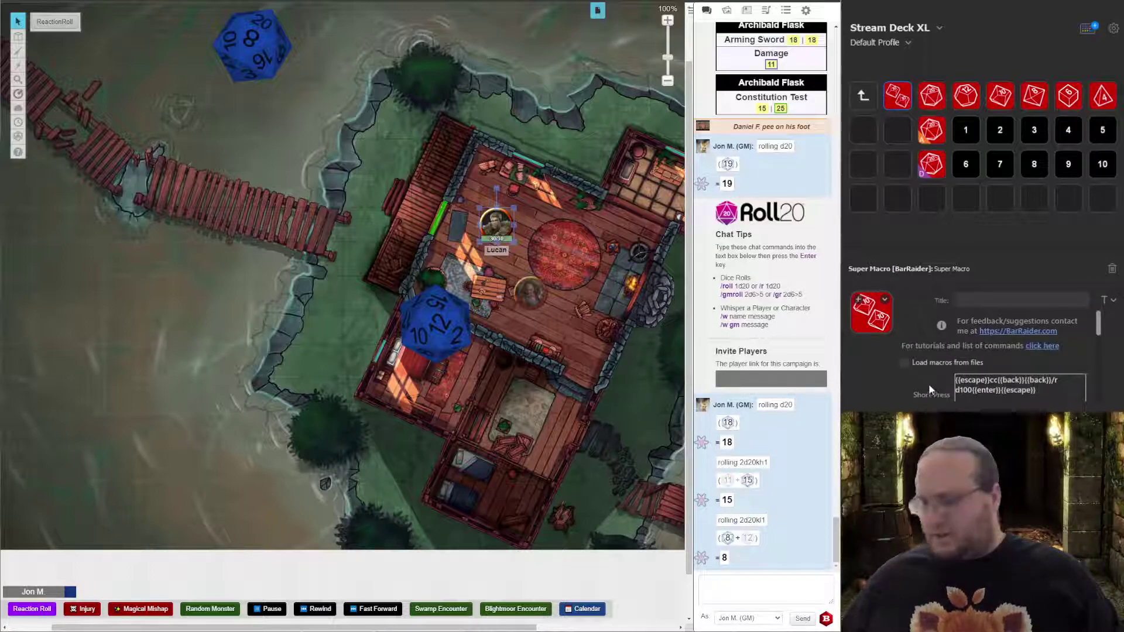
key(Escape)
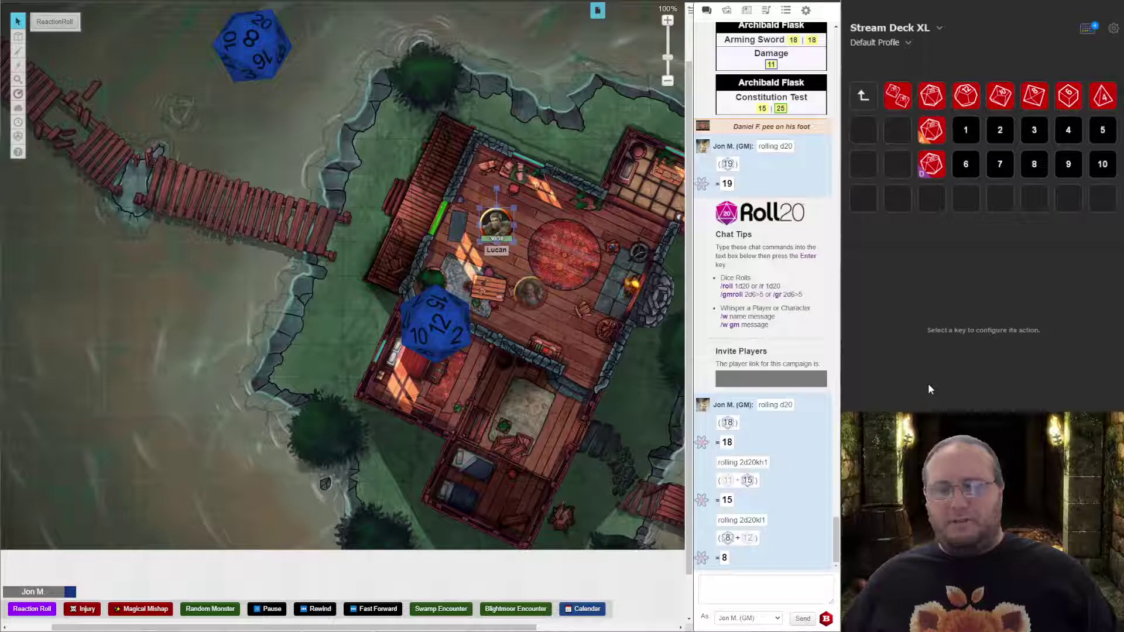
Deselect the token on the map and roll a d100 in the chat
click(553, 152)
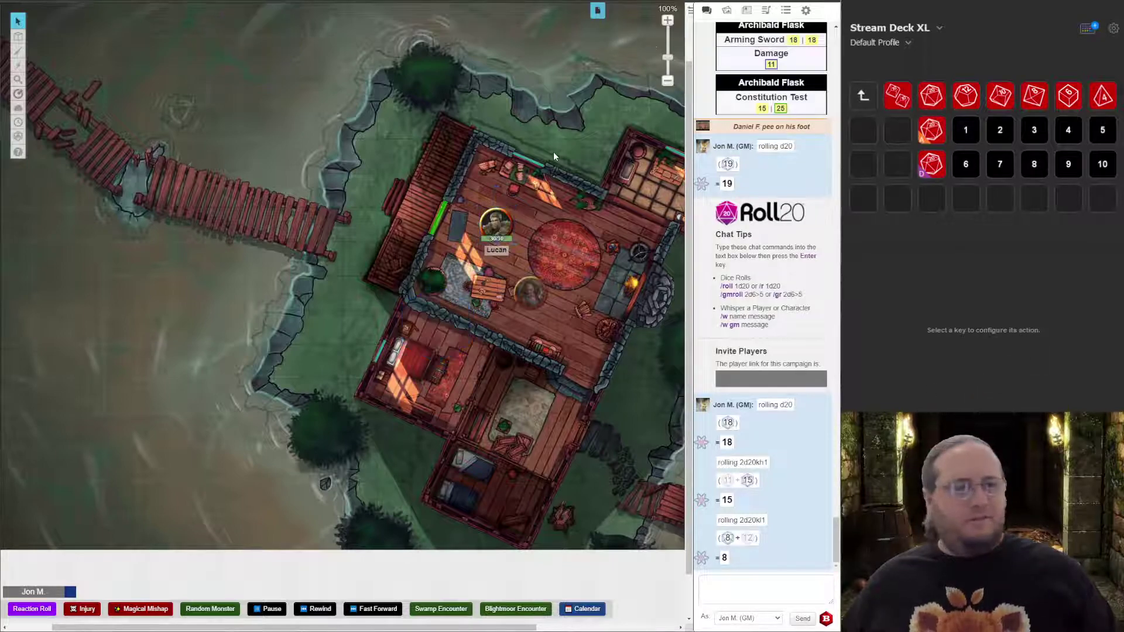
text(/r d100)
key(Return)
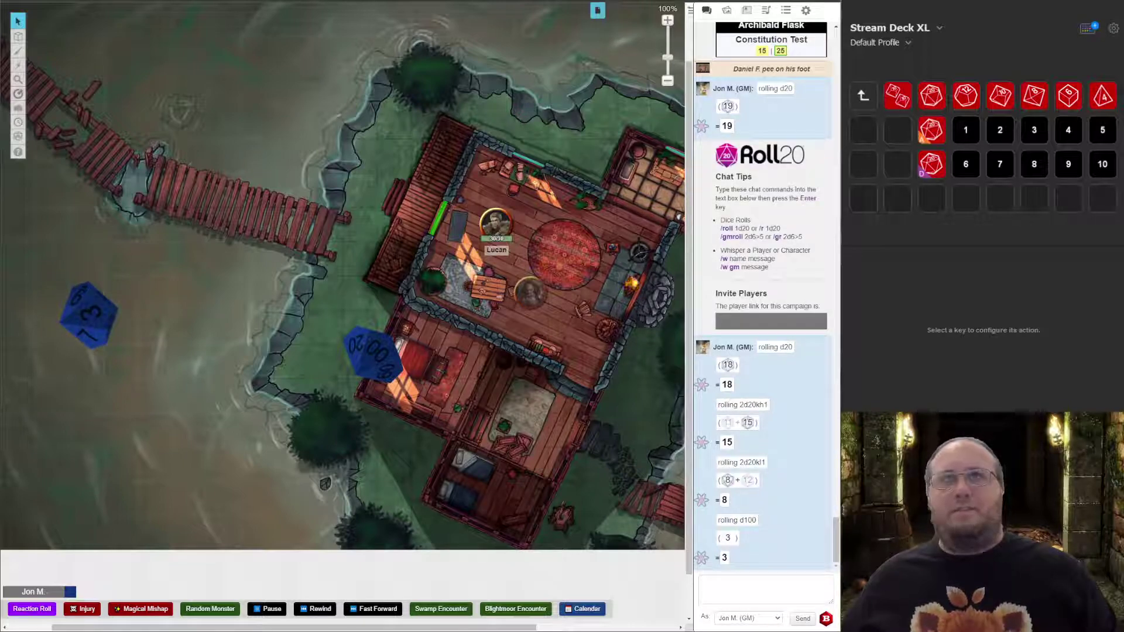
Look through the macros on the d12 to d4 keys and examine the dice-count query in the d12 command
click(965, 96)
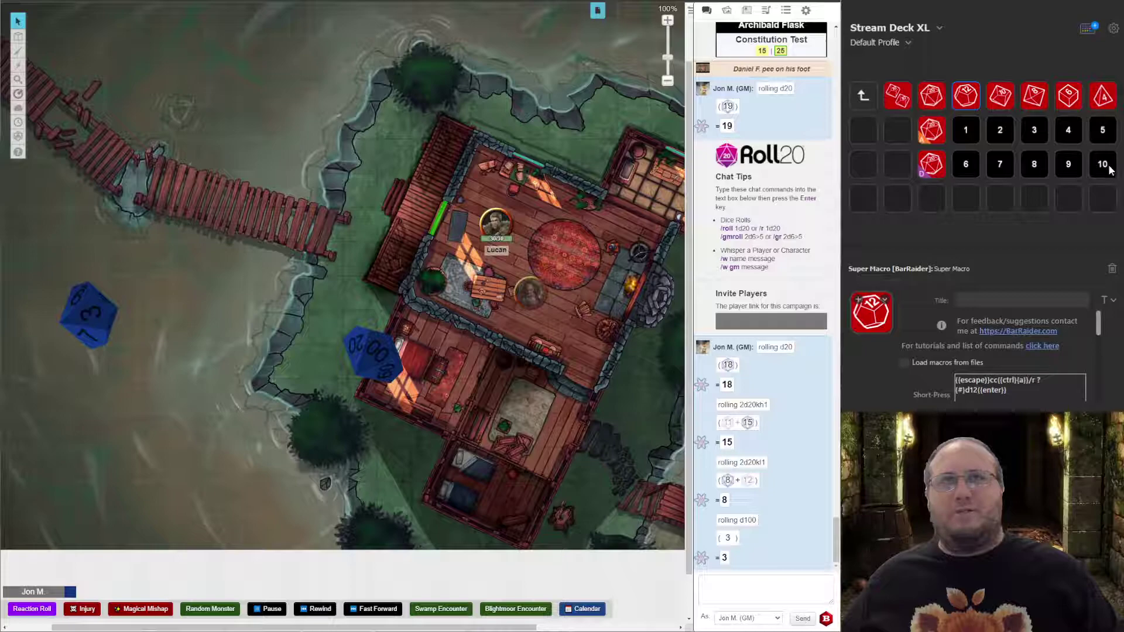
click(1003, 97)
click(1040, 94)
click(1105, 96)
click(968, 98)
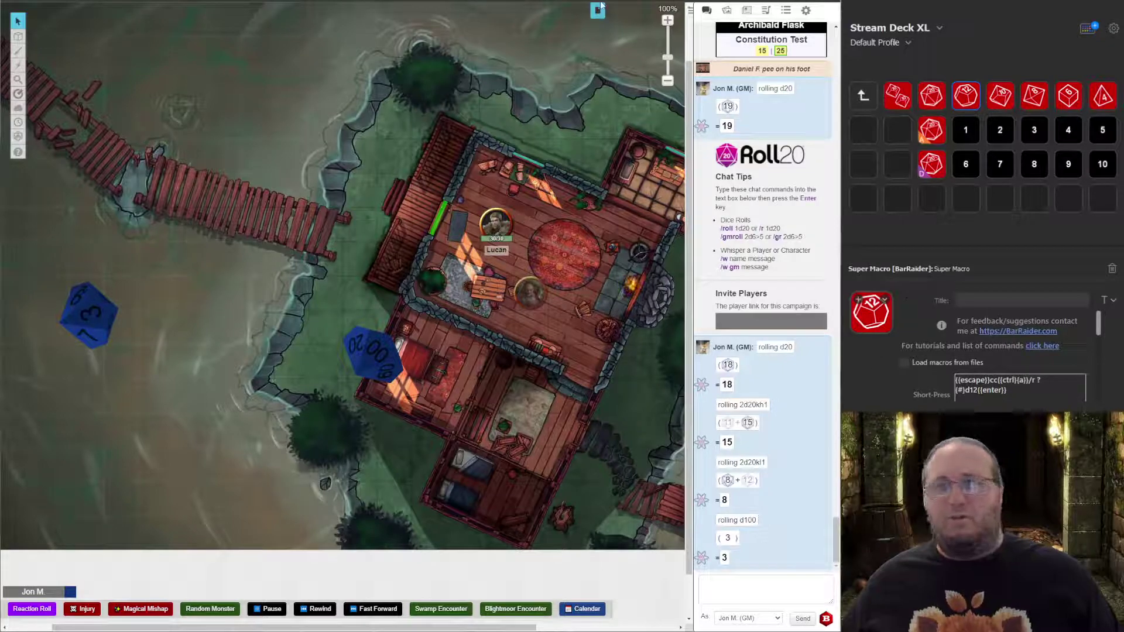
triple_click(1041, 390)
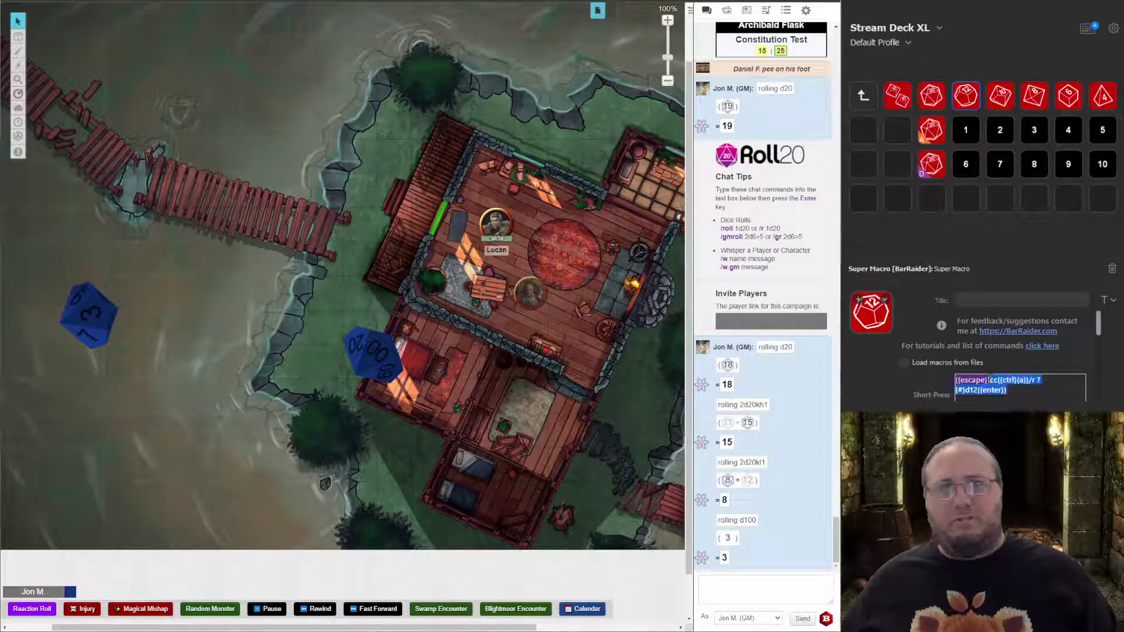
Roll 3d8 in the chat, supplying 3 as the number of dice through the input query
click(512, 112)
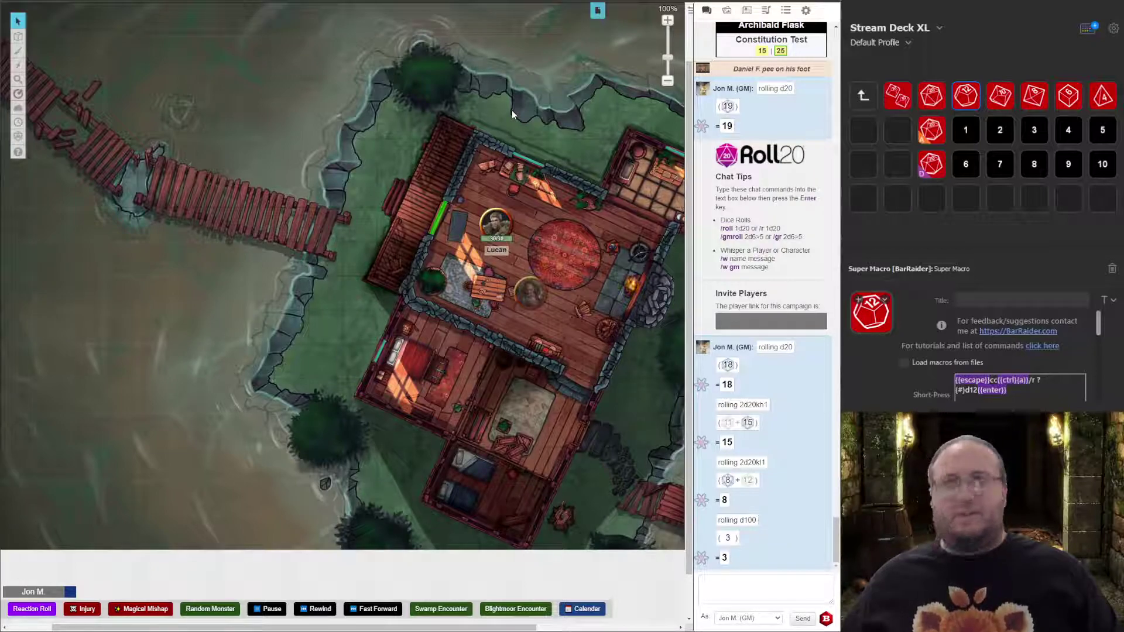
key(Escape)
key(c)
key(c)
key(ctrl+a)
text(/r ?{#}d12)
key(Return)
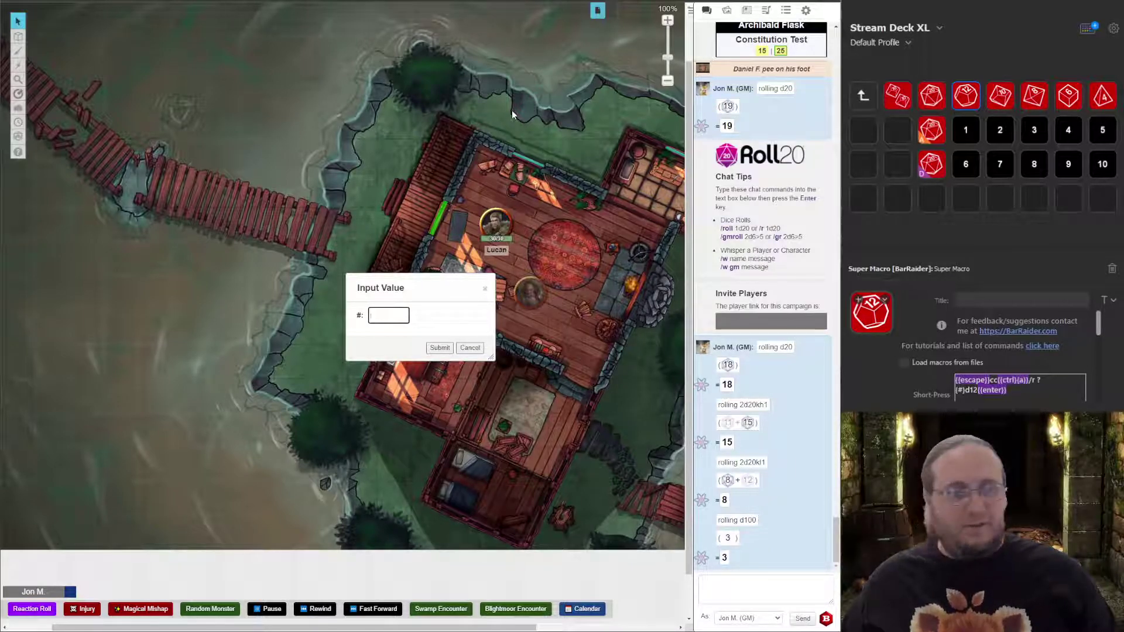
text(3)
key(Return)
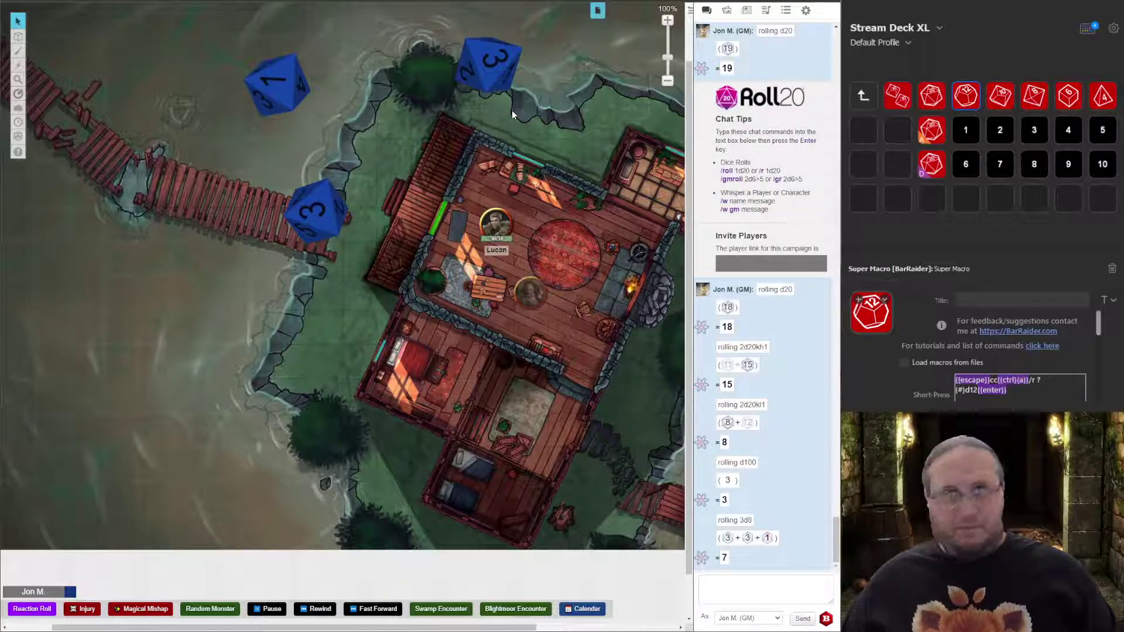
Roll 10d4 in the chat, supplying 10 as the number of dice through the input query
text(/r ?{#}d4)
key(Return)
text(8)
key(Return)
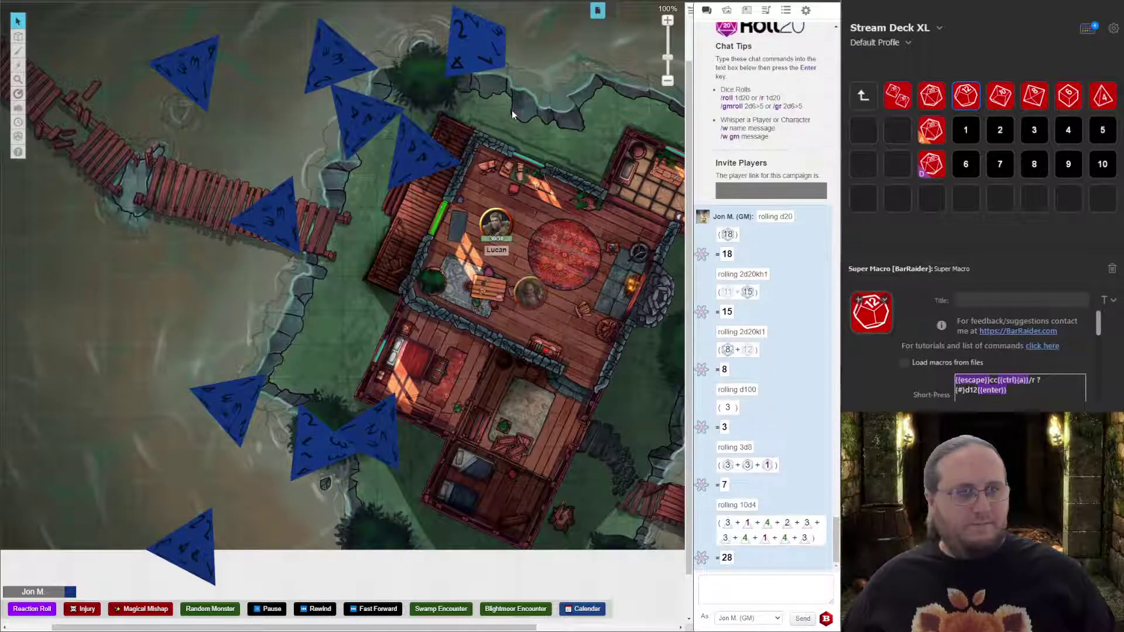
Leave the dice folder and return to the main page of Stream Deck keys
click(868, 98)
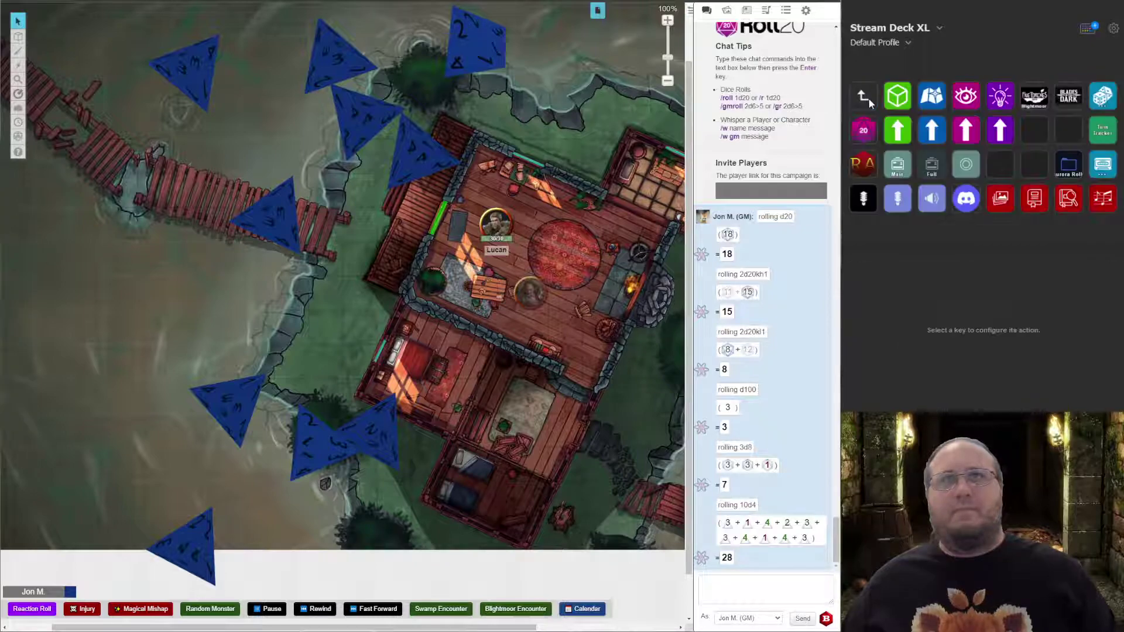